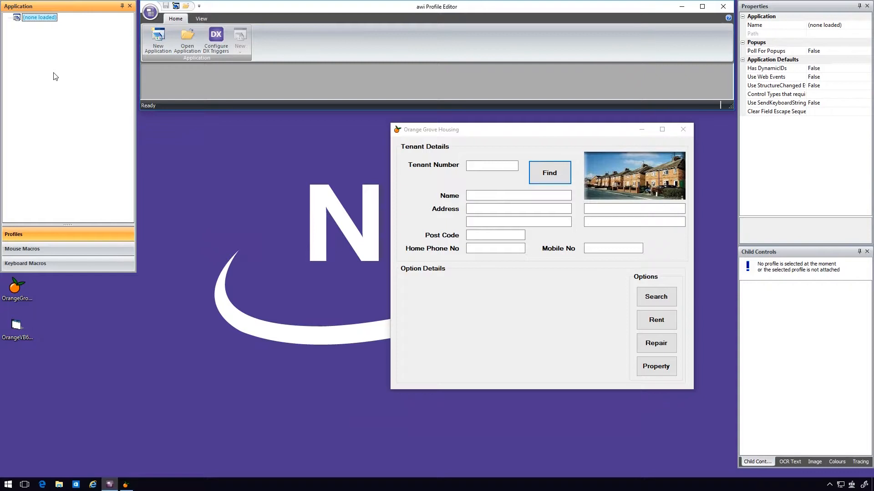
- Create a new application named "Orange Grove Demo 2"
{"action": "left_click", "coordinate": [157, 39]}
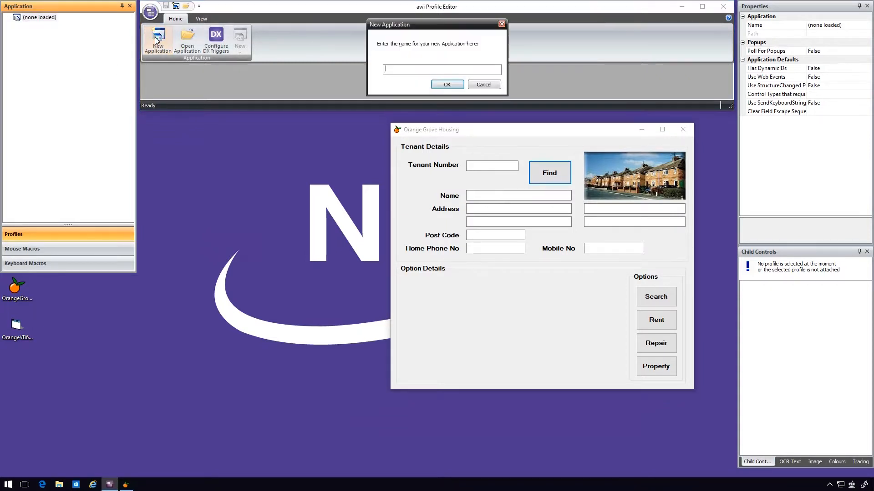
{"action": "type", "text": "Orange Grove Demo 2"}
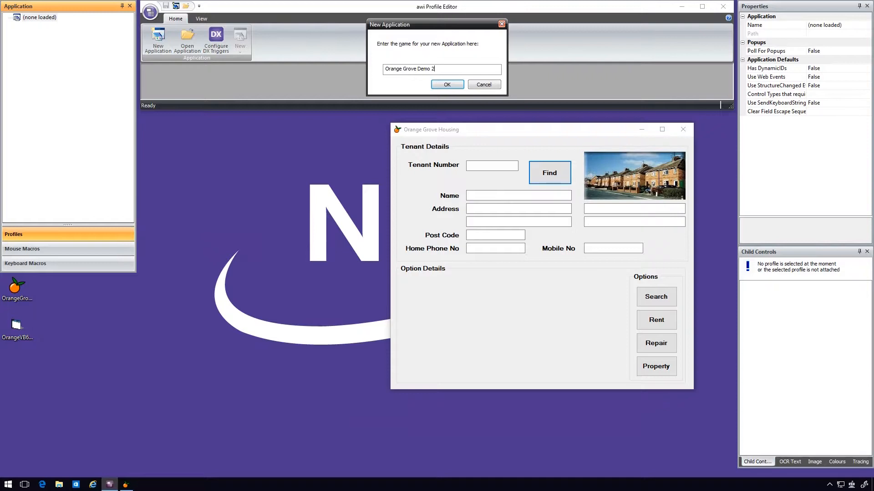
{"action": "left_click", "coordinate": [463, 85]}
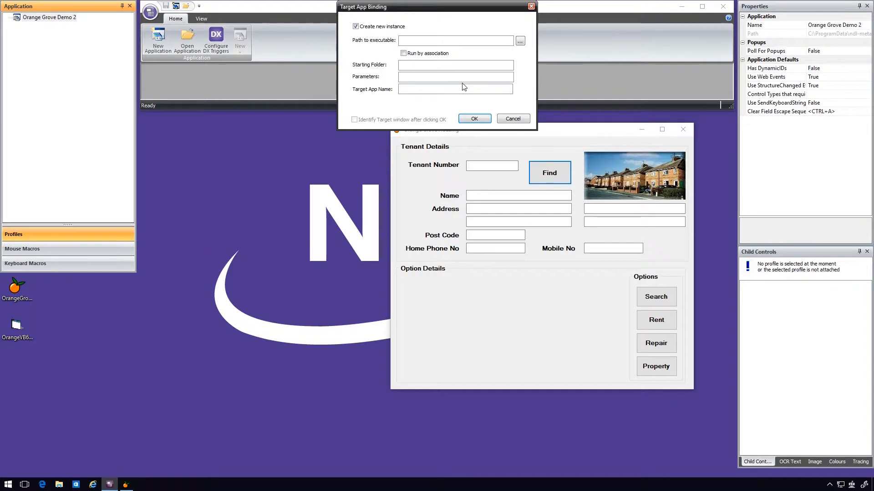
- Bind the application to the already running Orange Grove Housing window instead of a new instance, identifying it with the Window Finder
{"action": "left_click", "coordinate": [356, 27]}
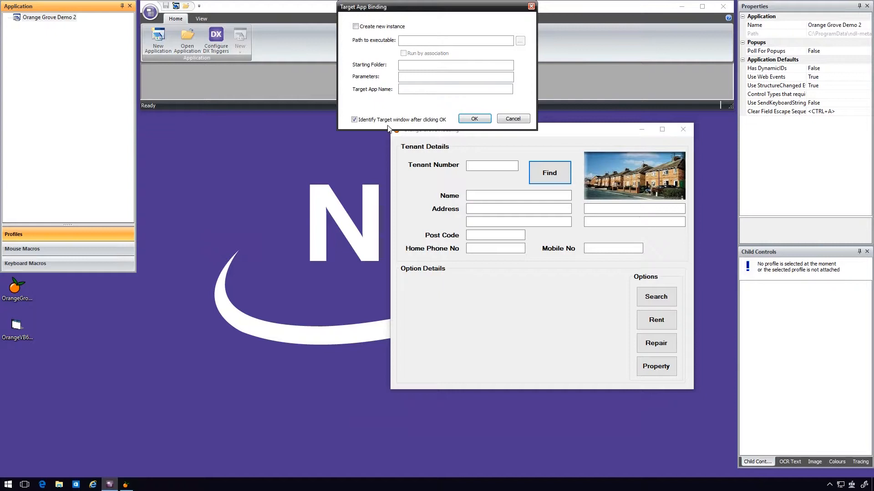
{"action": "left_click", "coordinate": [483, 120]}
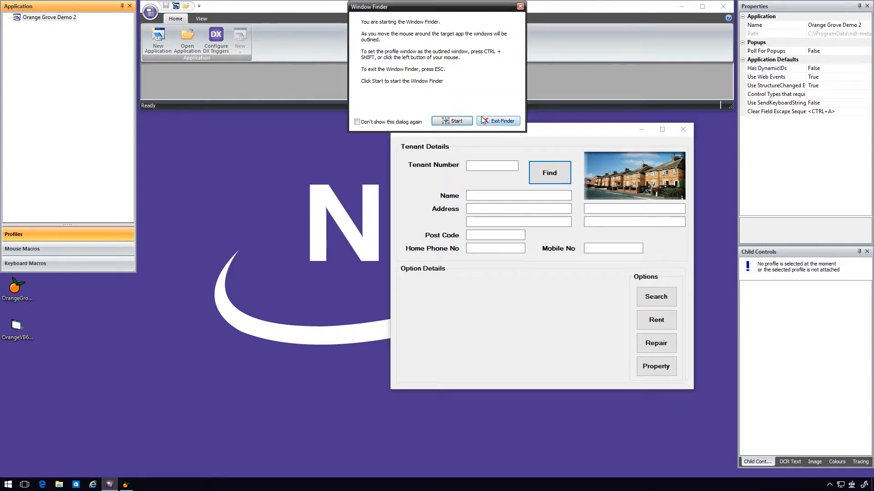
{"action": "left_click", "coordinate": [468, 123]}
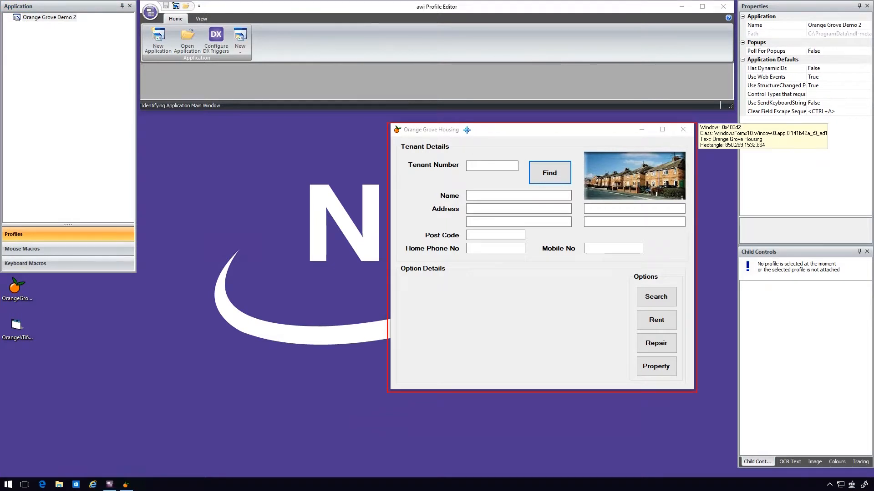
{"action": "left_click", "coordinate": [465, 131]}
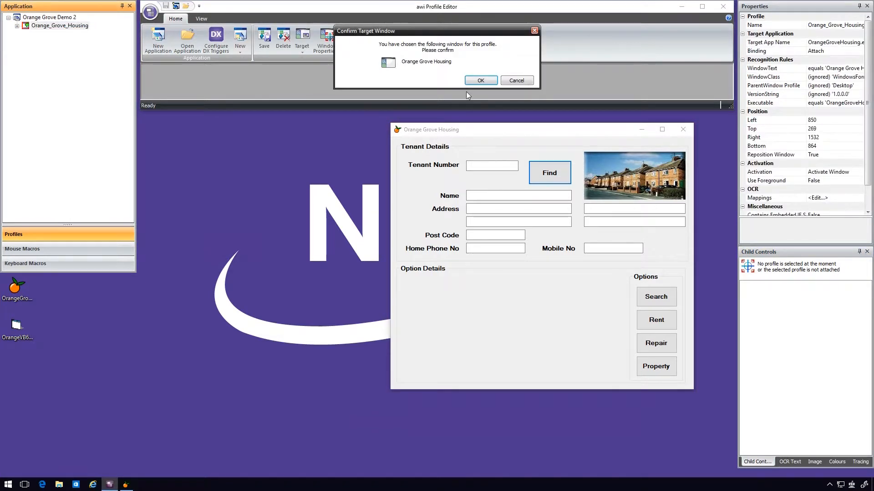
{"action": "left_click", "coordinate": [474, 82]}
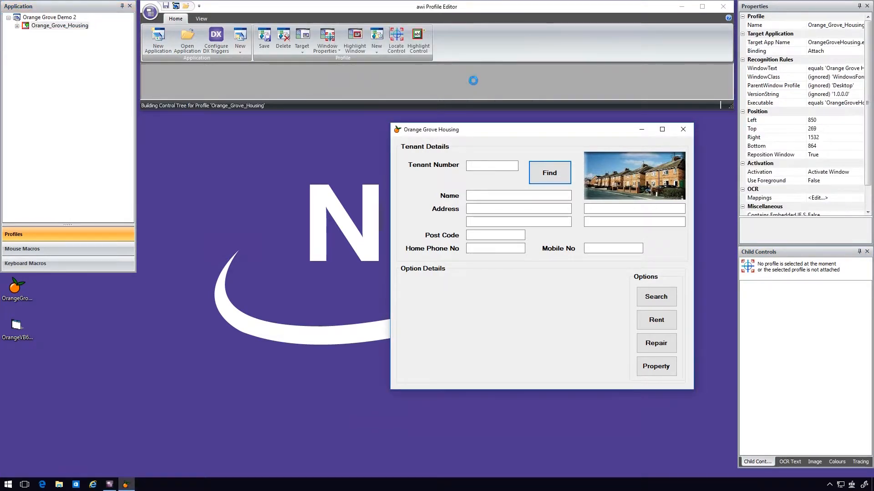
- Add the Tenant Number edit field to the Orange_Grove_Housing profile's named controls with the Control Finder, keeping the suggested name
{"action": "left_click", "coordinate": [17, 26]}
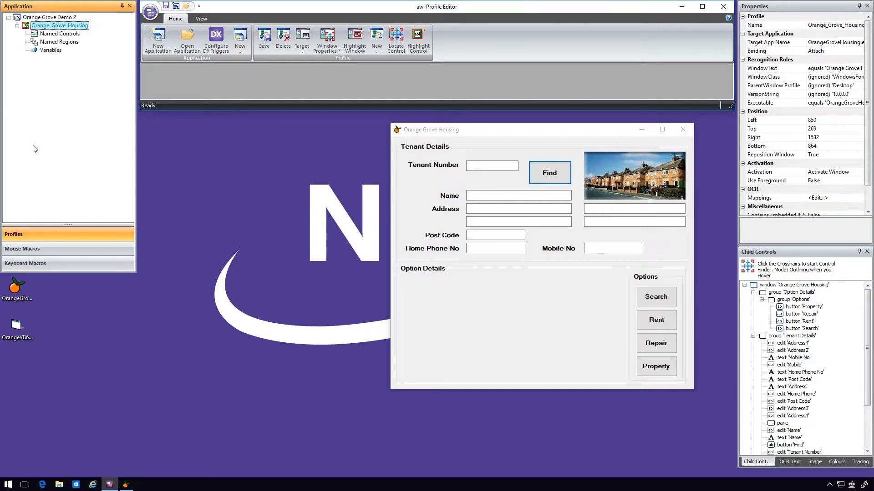
{"action": "left_click", "coordinate": [60, 34]}
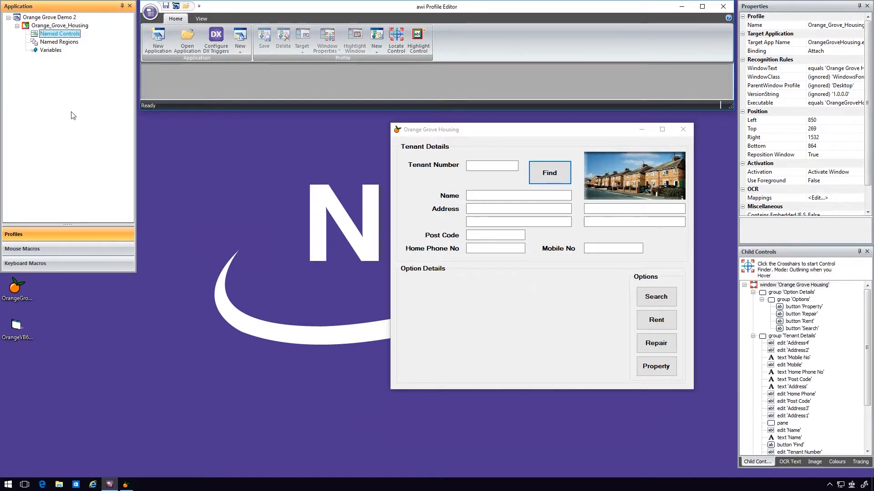
{"action": "right_click", "coordinate": [81, 35]}
{"action": "left_click", "coordinate": [118, 41]}
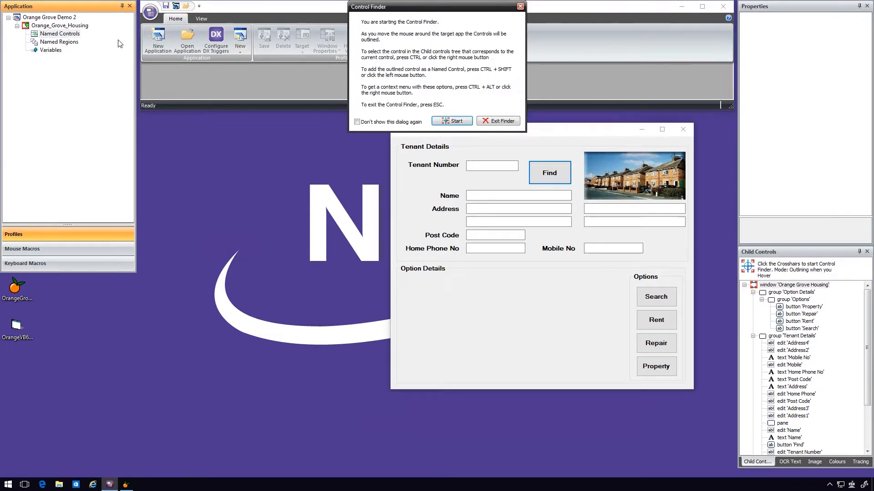
{"action": "left_click", "coordinate": [452, 121]}
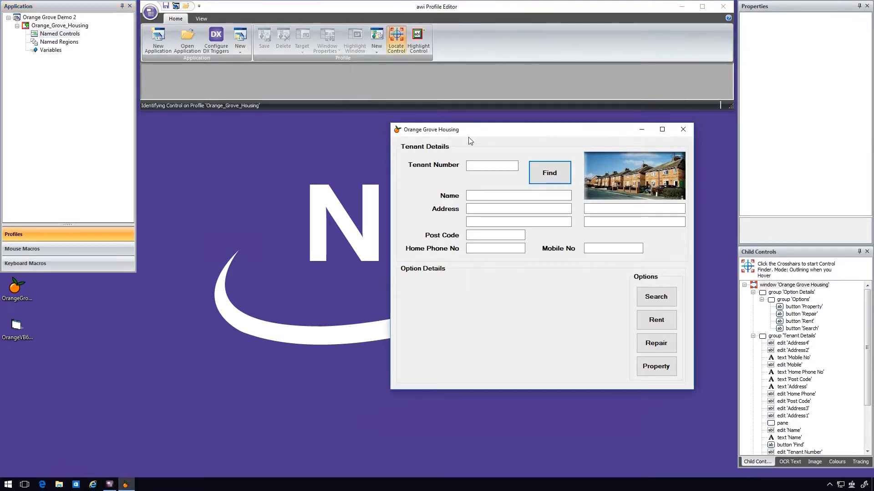
{"action": "left_click", "coordinate": [477, 169]}
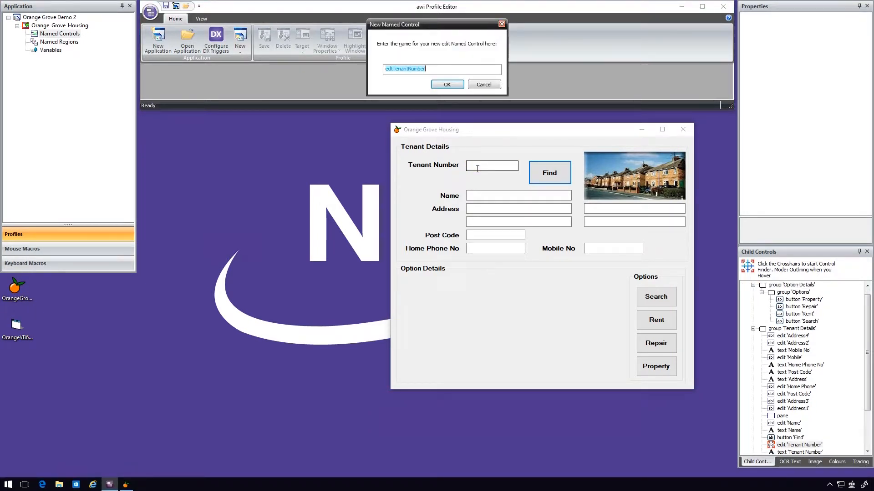
{"action": "left_click", "coordinate": [447, 85]}
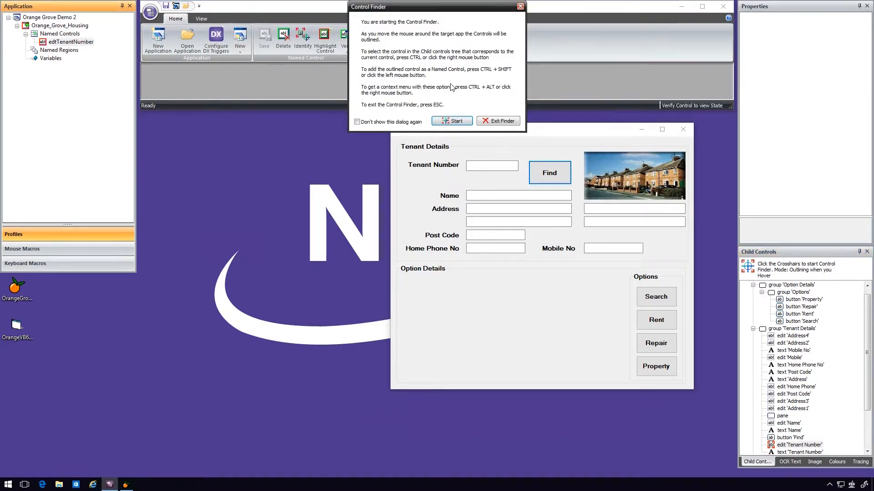
{"action": "left_click", "coordinate": [499, 121]}
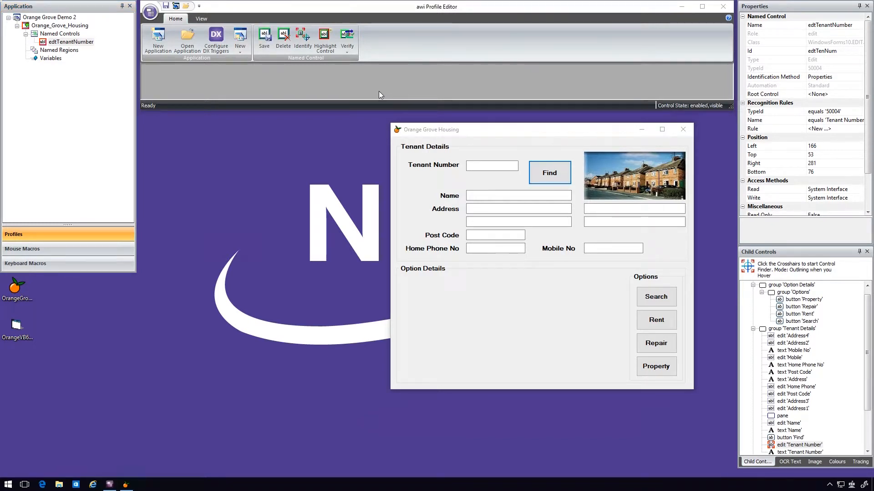
- Locate the Find button with the Control Finder and add it as a named control under its suggested name
{"action": "left_click", "coordinate": [59, 34]}
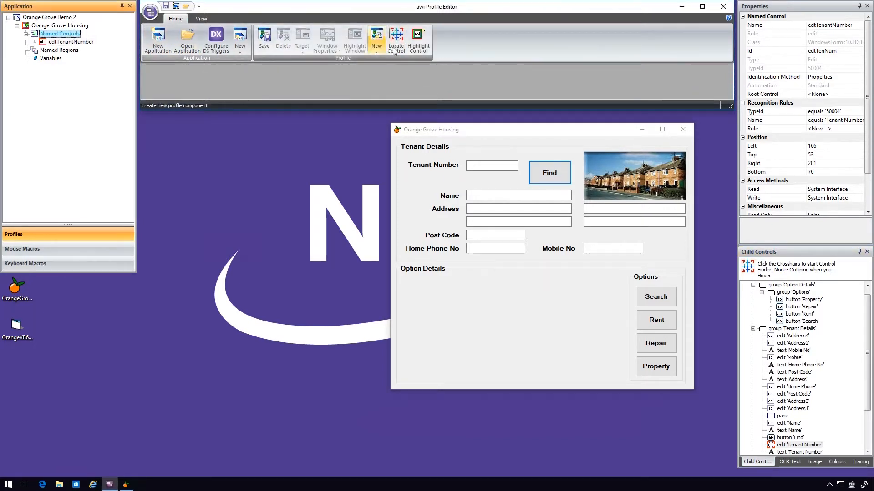
{"action": "left_click", "coordinate": [395, 49]}
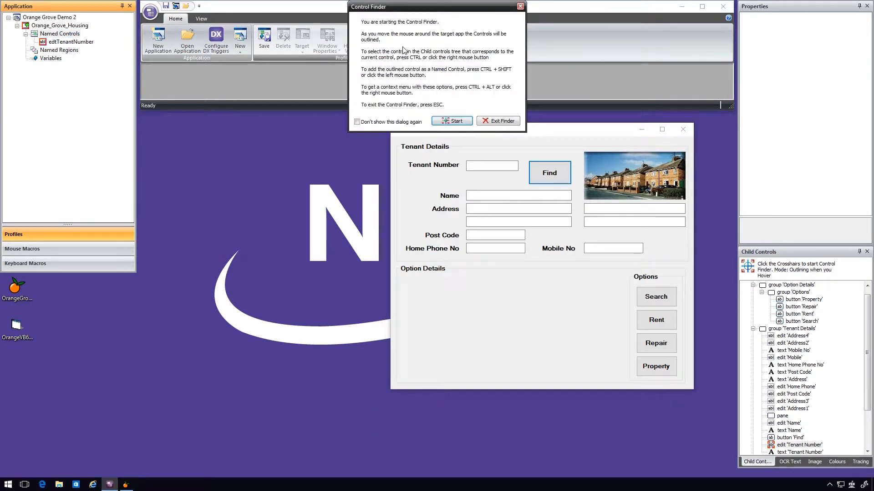
{"action": "left_click", "coordinate": [452, 121]}
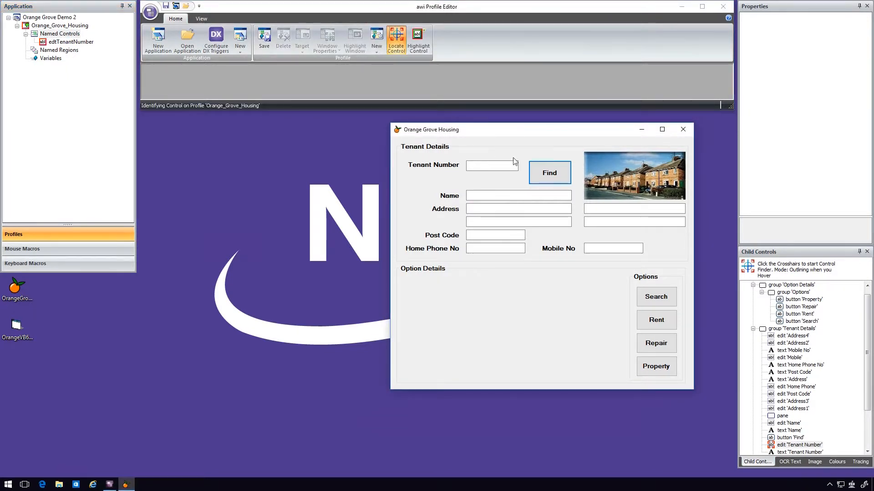
{"action": "left_click", "coordinate": [540, 177]}
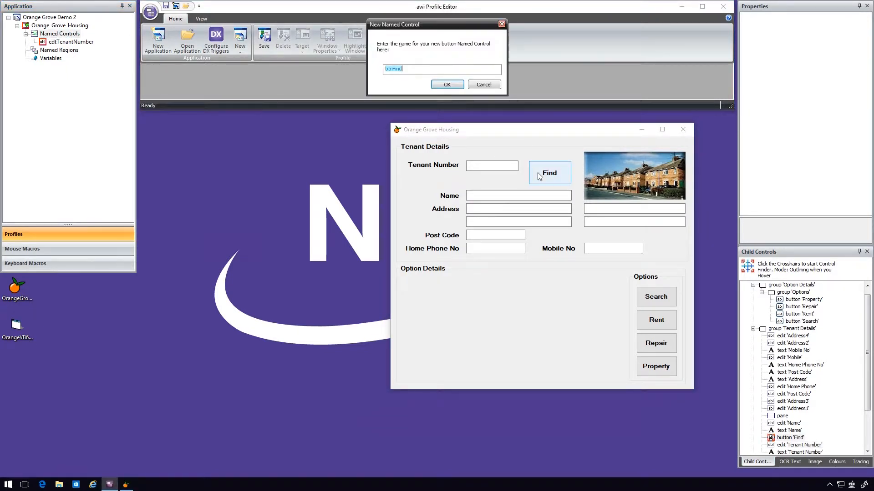
{"action": "left_click", "coordinate": [438, 87]}
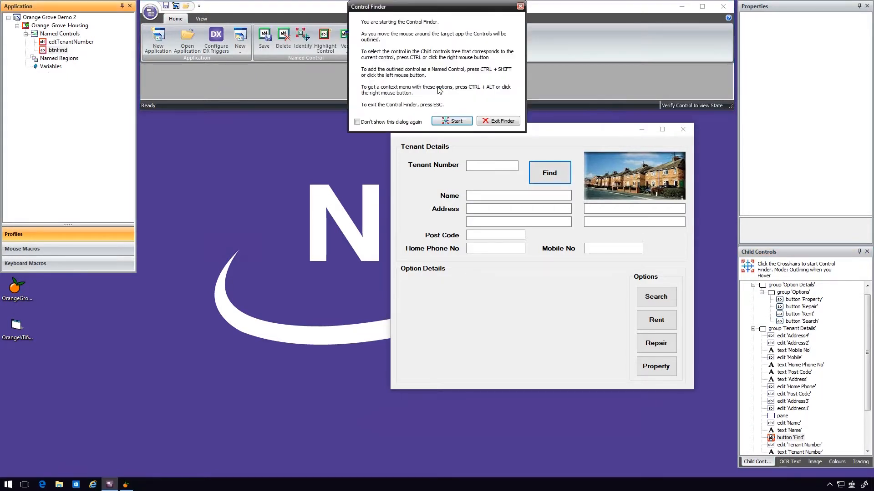
{"action": "left_click", "coordinate": [492, 122]}
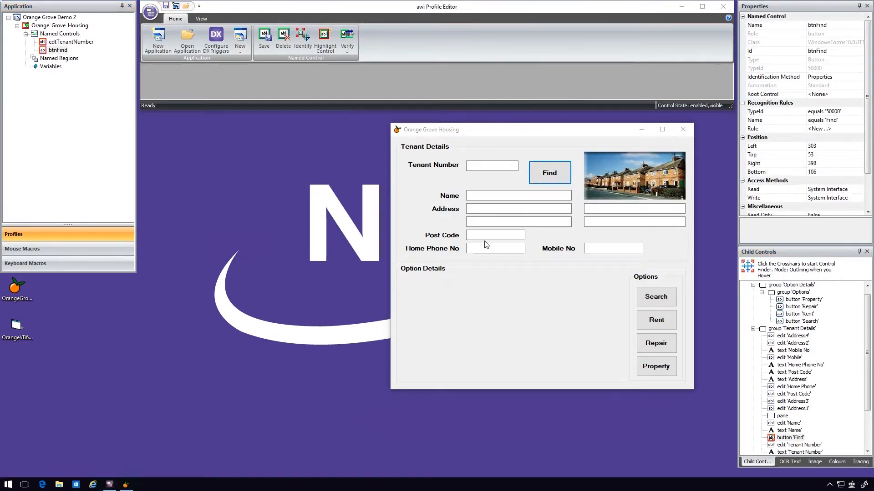
- Add the edit 'Name' entry from the child controls tree as a named control with its suggested name
{"action": "left_click_drag", "start_coordinate": [870, 318], "coordinate": [870, 355]}
{"action": "left_click", "coordinate": [789, 372]}
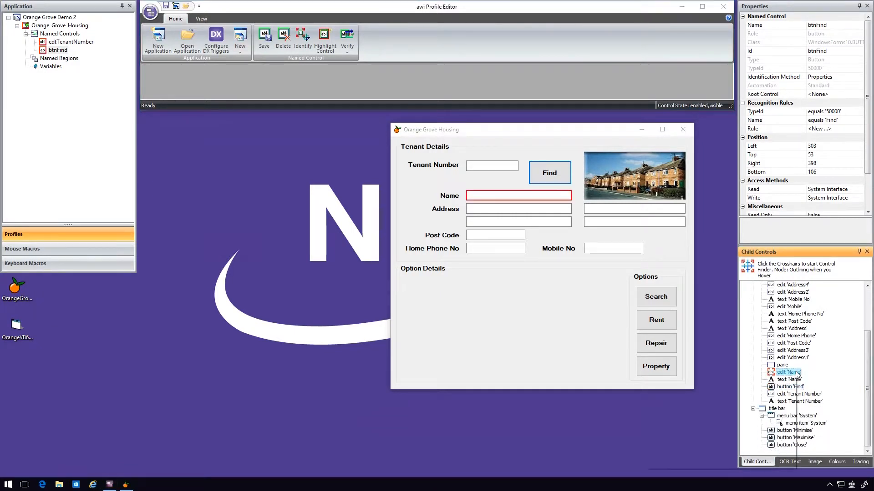
{"action": "right_click", "coordinate": [795, 372]}
{"action": "left_click", "coordinate": [728, 399]}
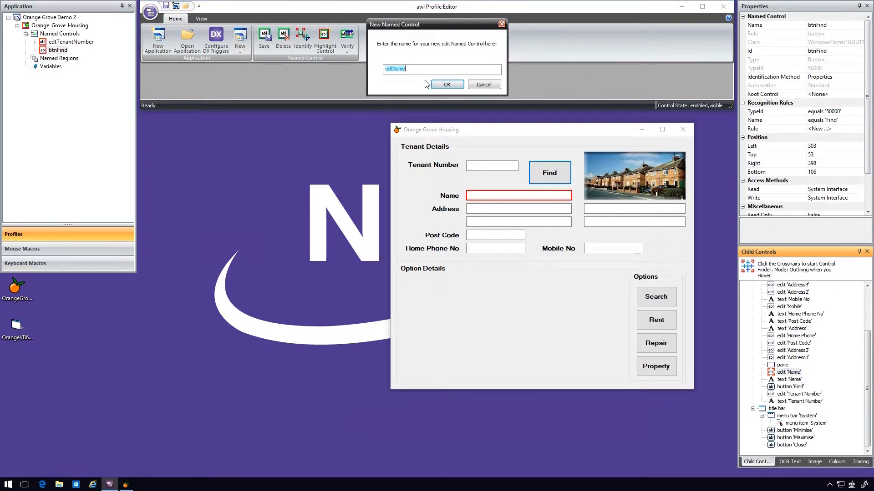
{"action": "left_click", "coordinate": [447, 85]}
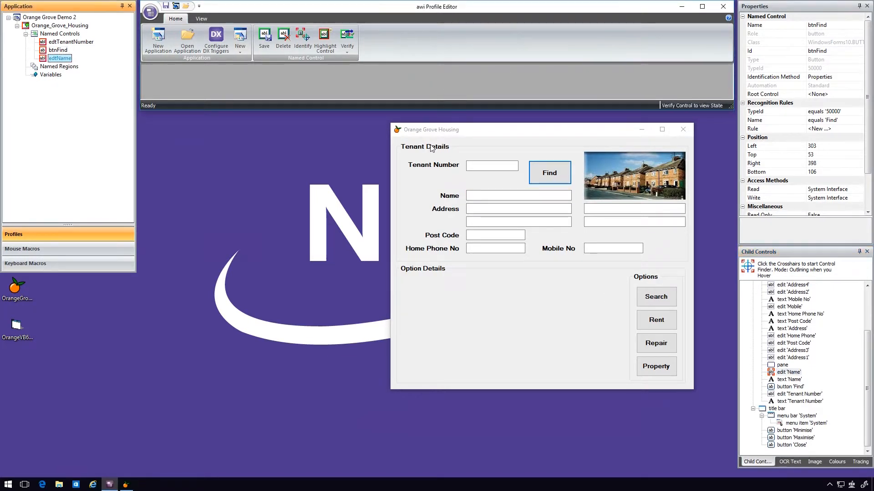
- Add the edit 'Address1' child control as a named control with its suggested name and save the application
{"action": "right_click", "coordinate": [808, 358]}
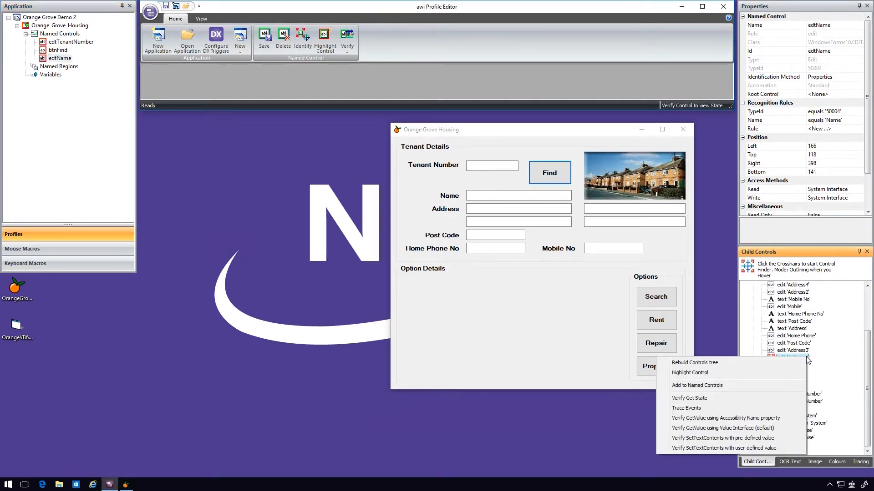
{"action": "left_click", "coordinate": [743, 381]}
{"action": "left_click", "coordinate": [446, 86]}
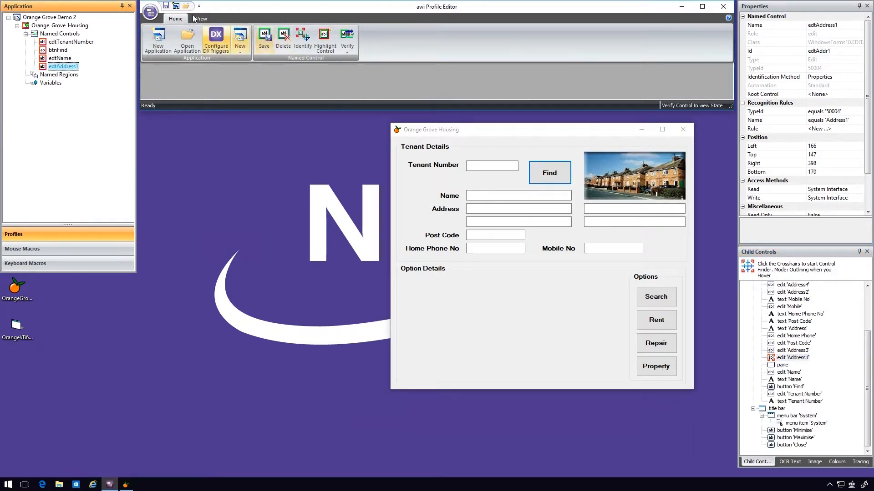
{"action": "left_click", "coordinate": [166, 6]}
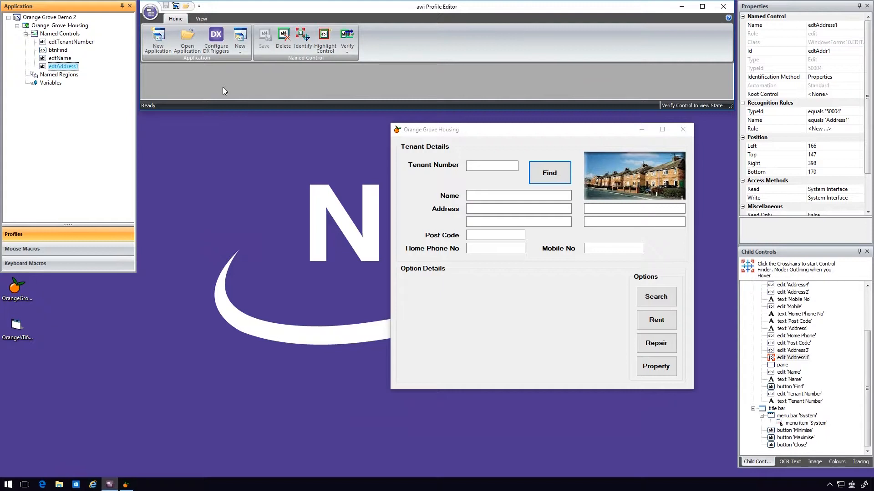
- Enter a tenant number in the Orange Grove Housing window and run Find
{"action": "left_click", "coordinate": [499, 163]}
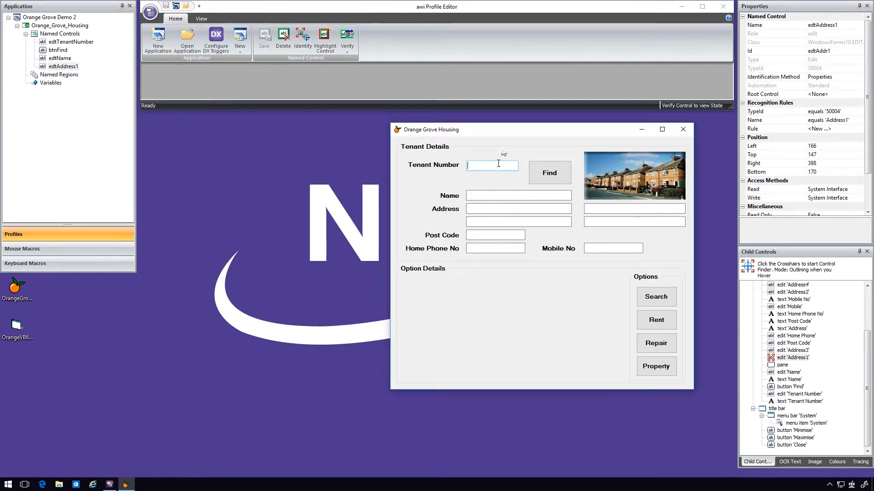
{"action": "type", "text": "7"}
{"action": "left_click", "coordinate": [548, 176]}
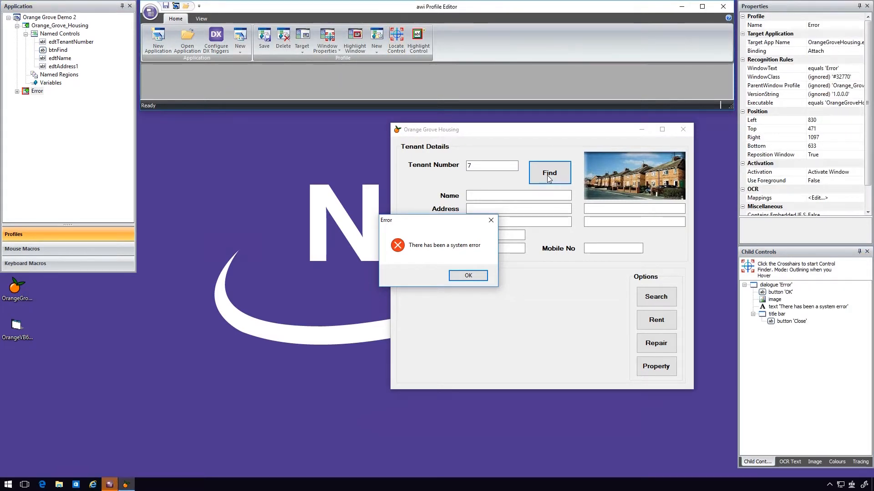
- Expand the Error profile and verify GetValue on its error message text control using the Accessibility Name property
{"action": "left_click", "coordinate": [17, 92]}
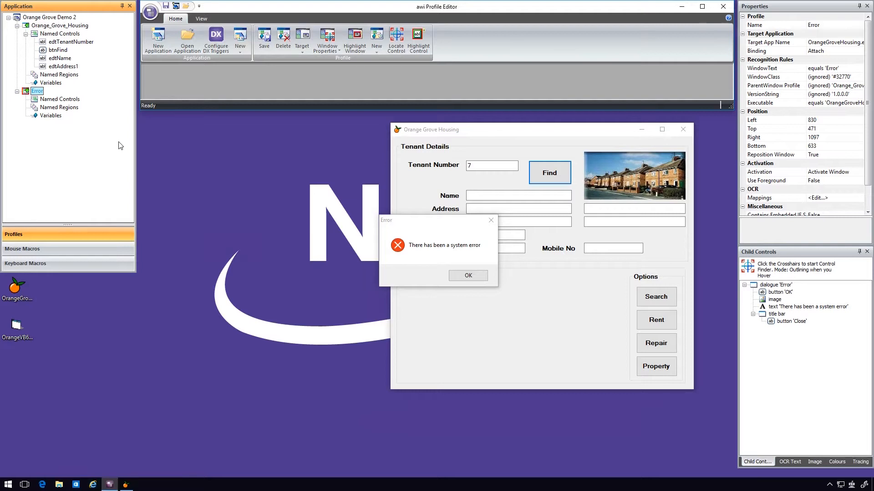
{"action": "left_click", "coordinate": [790, 309]}
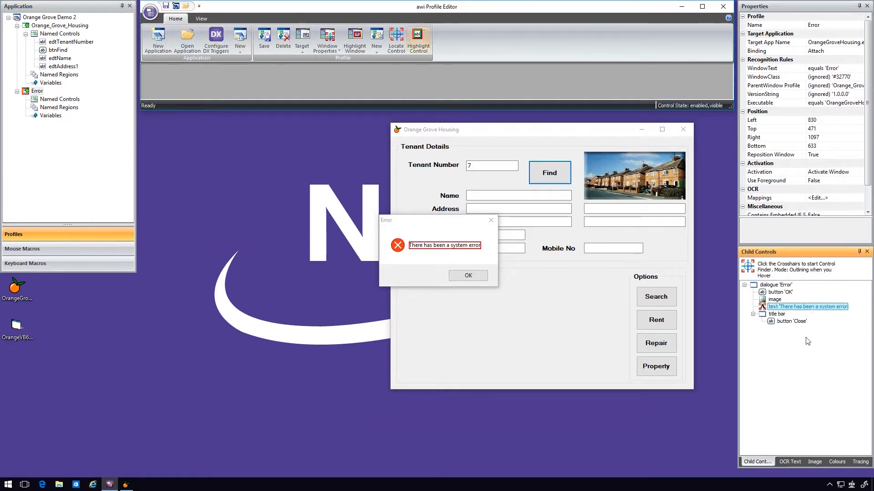
{"action": "right_click", "coordinate": [811, 310]}
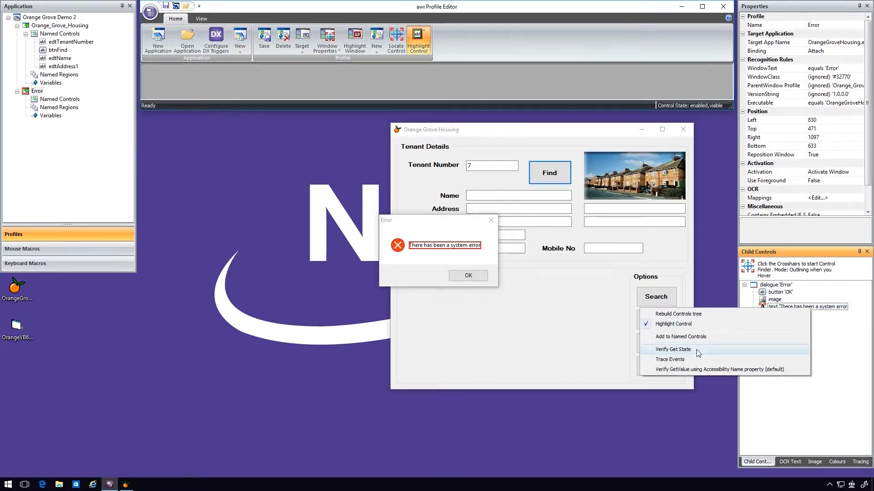
{"action": "left_click", "coordinate": [694, 371]}
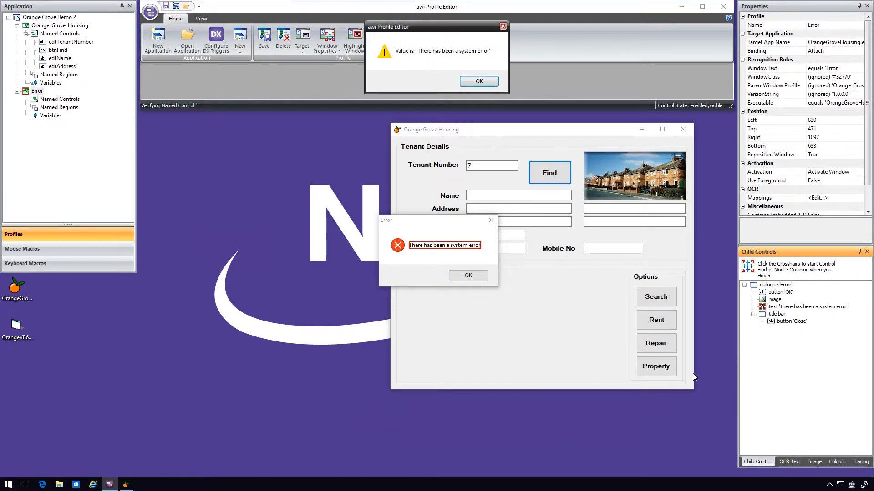
{"action": "left_click", "coordinate": [495, 84]}
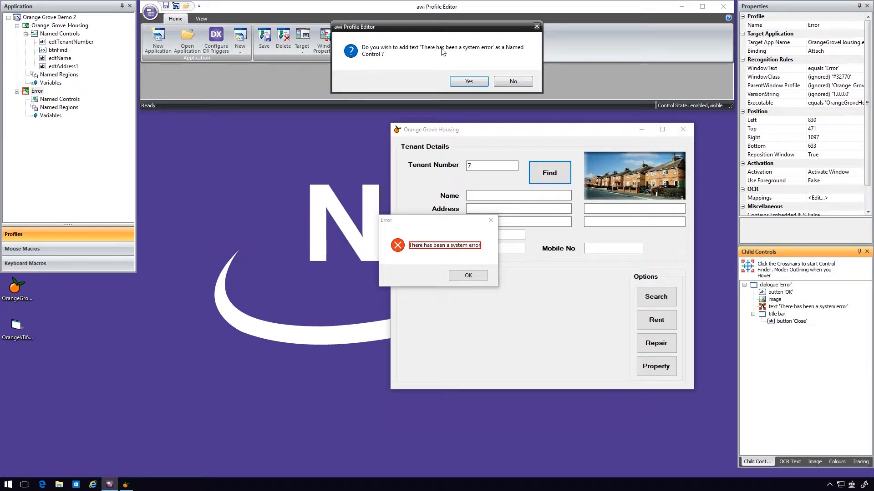
- Add the error message text as a named control called lblErrorMessage
{"action": "left_click", "coordinate": [471, 88]}
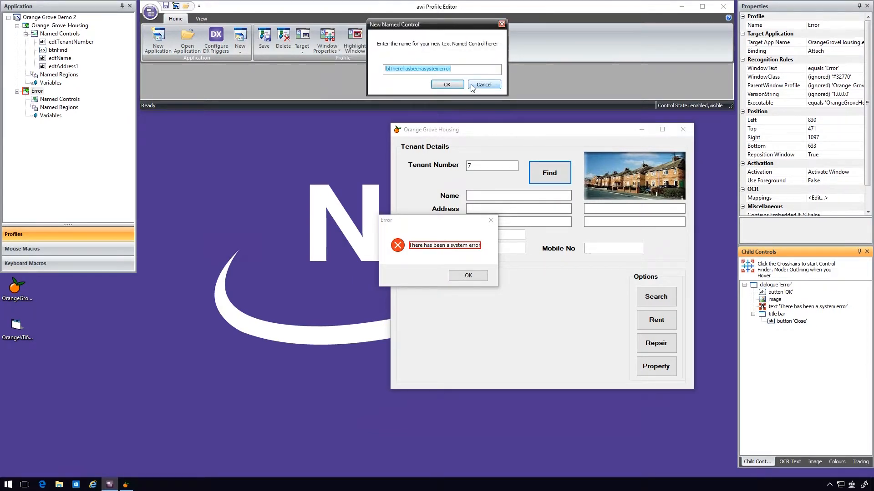
{"action": "left_click_drag", "start_coordinate": [391, 69], "coordinate": [489, 70]}
{"action": "type", "text": "ErrorMessage"}
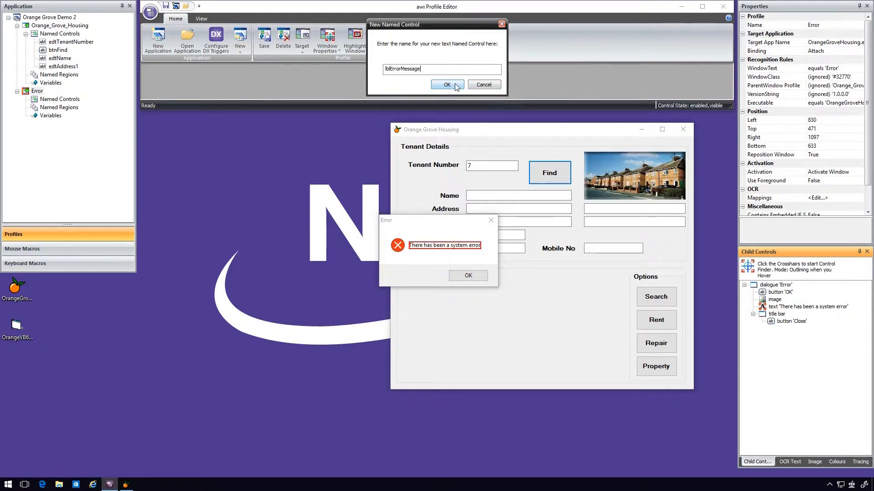
{"action": "left_click", "coordinate": [447, 85]}
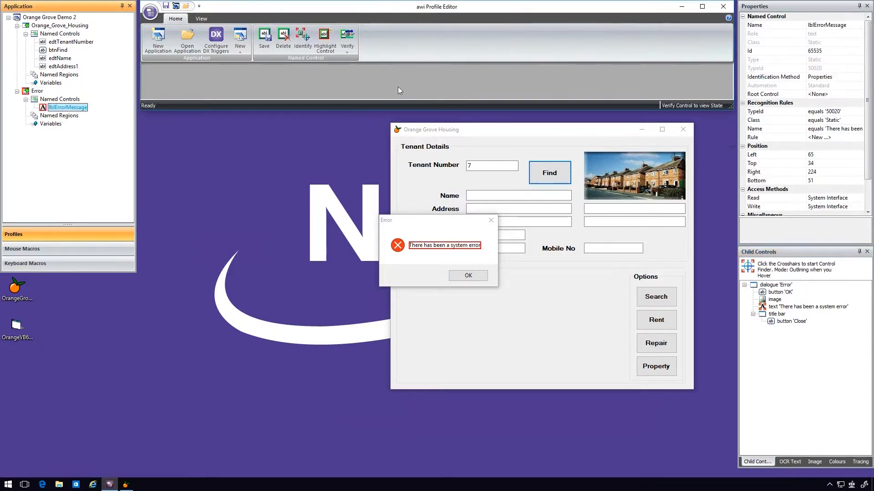
- Add lblErrorMessage with the Value property to the Error profile's screen recognition rules
{"action": "mouse_move", "coordinate": [66, 108]}
{"action": "left_click", "coordinate": [45, 91]}
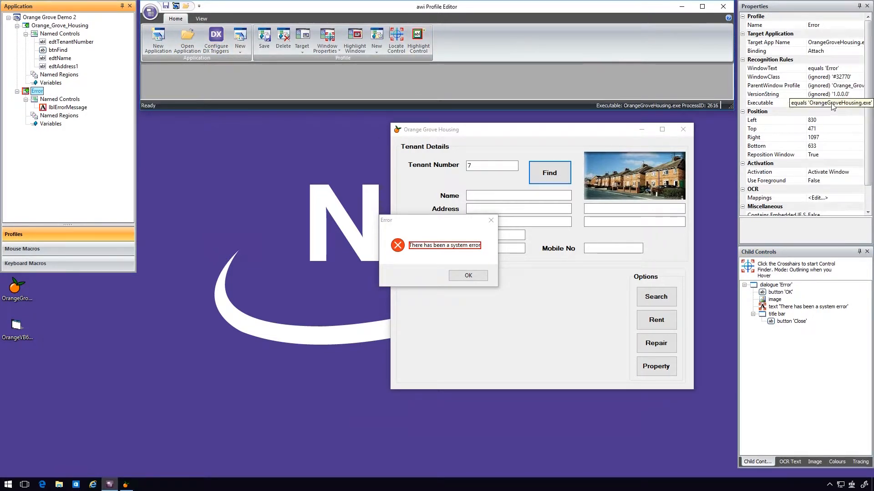
{"action": "left_click", "coordinate": [847, 105]}
{"action": "left_click", "coordinate": [859, 104]}
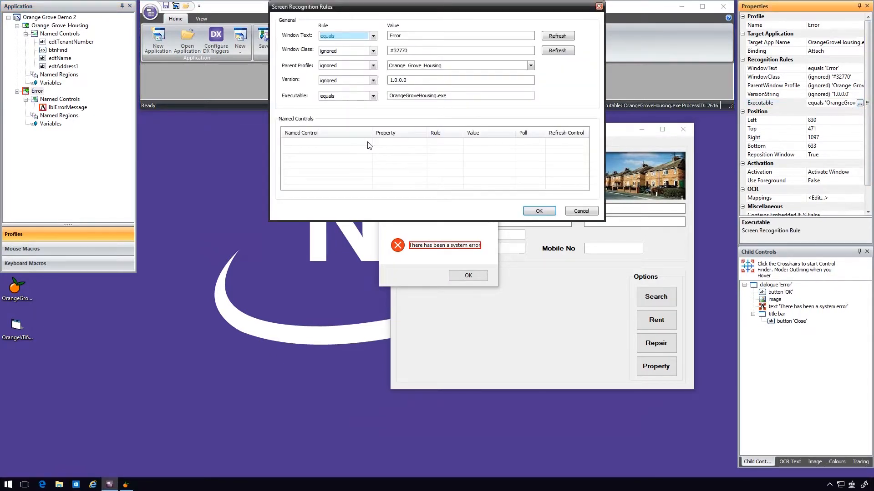
{"action": "left_click", "coordinate": [369, 146]}
{"action": "left_click", "coordinate": [364, 143]}
{"action": "left_click", "coordinate": [369, 146]}
{"action": "left_click", "coordinate": [318, 151]}
{"action": "left_click", "coordinate": [423, 144]}
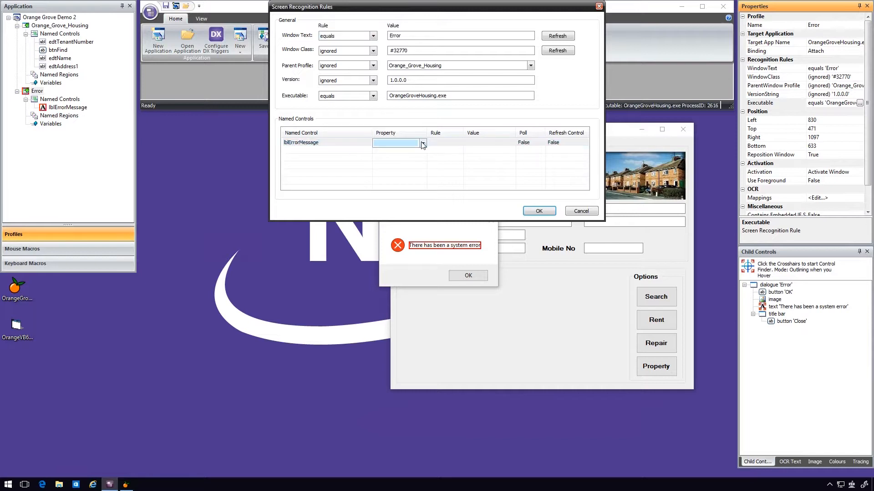
{"action": "left_click", "coordinate": [423, 145]}
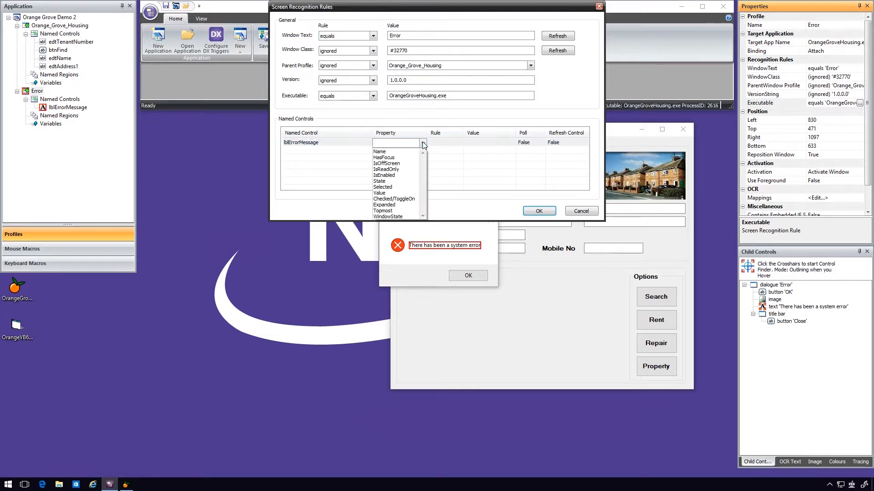
{"action": "left_click", "coordinate": [394, 195]}
- Set the lblErrorMessage recognition rule to contains 'system error' and accept the rules
{"action": "left_click", "coordinate": [461, 144]}
{"action": "left_click", "coordinate": [460, 144]}
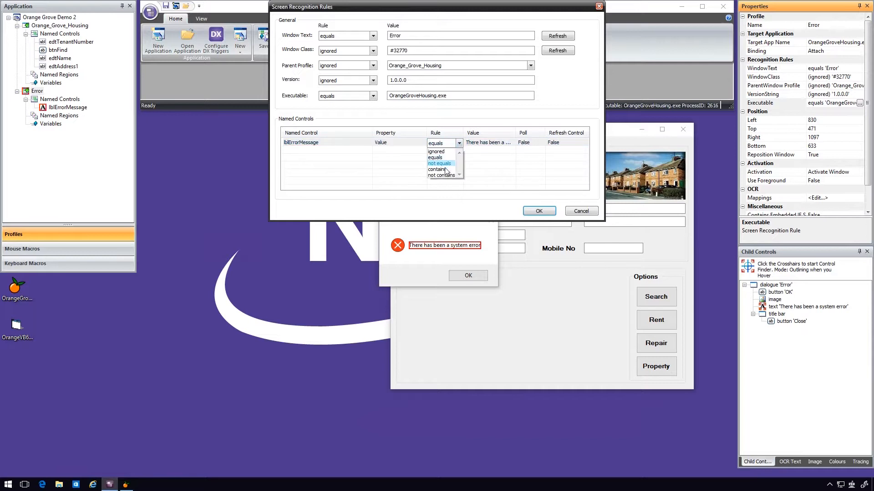
{"action": "left_click", "coordinate": [439, 162]}
{"action": "left_click", "coordinate": [468, 143]}
{"action": "left_click_drag", "start_coordinate": [487, 142], "coordinate": [436, 134]}
{"action": "key", "text": "Delete"}
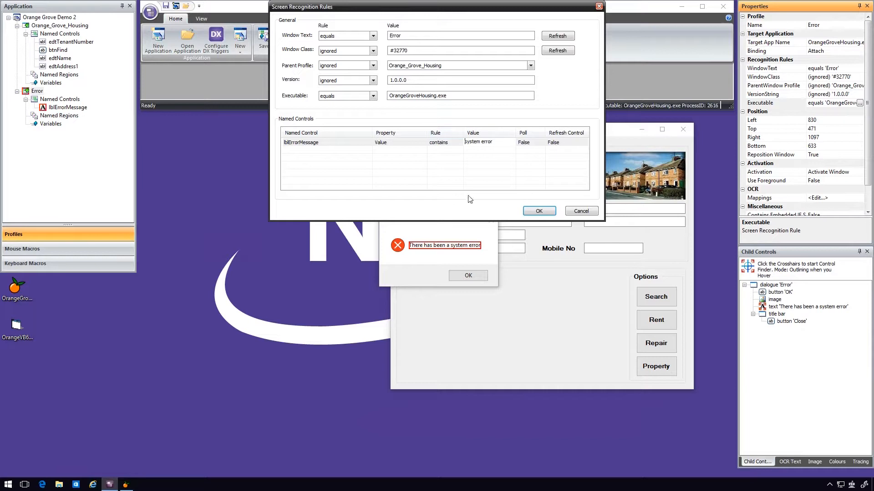
{"action": "left_click", "coordinate": [554, 211]}
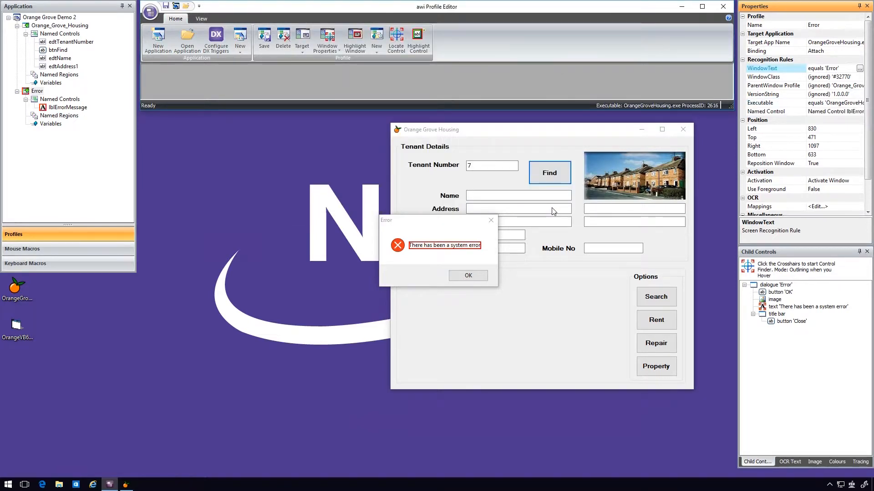
- Dismiss the system error message in Orange Grove Housing and run Find with a different tenant number
{"action": "left_click", "coordinate": [476, 273]}
{"action": "left_click", "coordinate": [476, 167]}
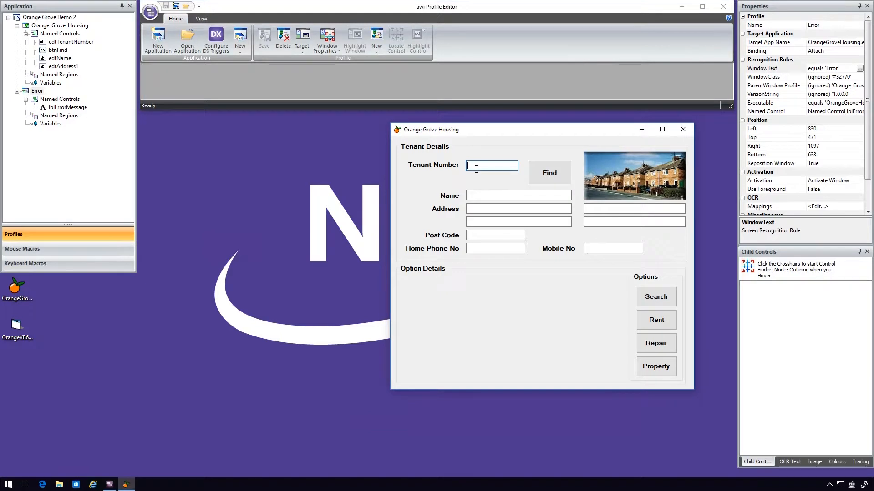
{"action": "type", "text": "9"}
{"action": "left_click", "coordinate": [545, 174]}
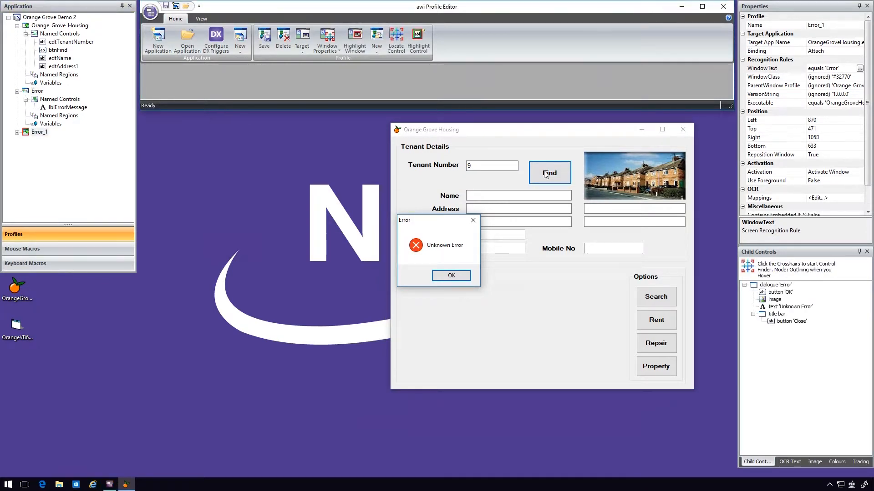
- Expand the second error dialog's profile, dismiss the Unknown Error message and save the application
{"action": "left_click", "coordinate": [17, 134]}
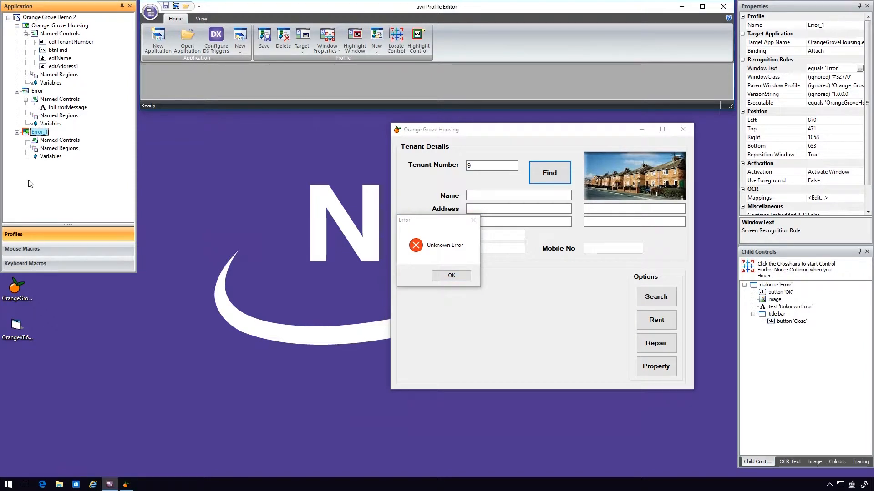
{"action": "left_click", "coordinate": [452, 277]}
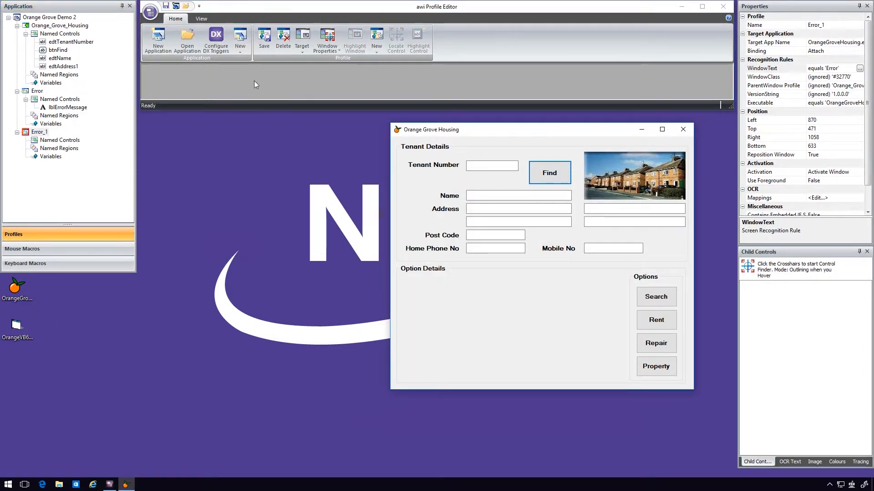
{"action": "left_click", "coordinate": [166, 7]}
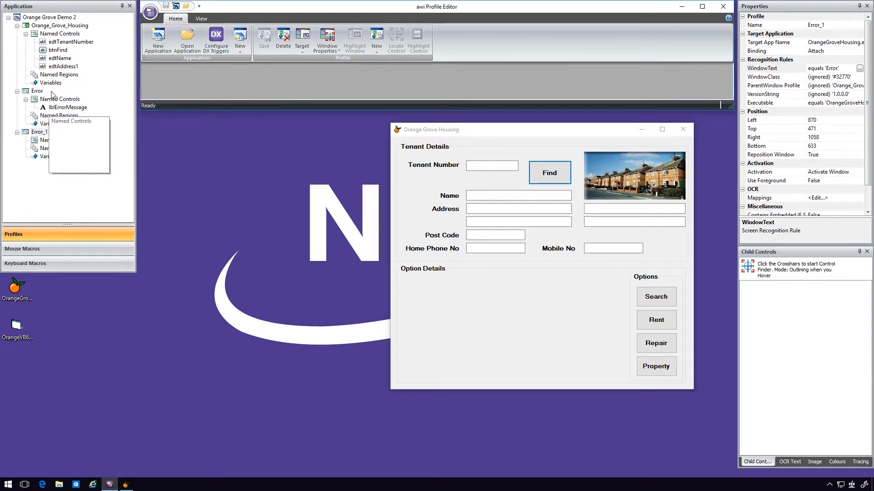
- Add a named region called Image to the Orange_Grove_Housing profile as a user selected rectangle around the house picture
{"action": "left_click_drag", "start_coordinate": [63, 67], "coordinate": [46, 79]}
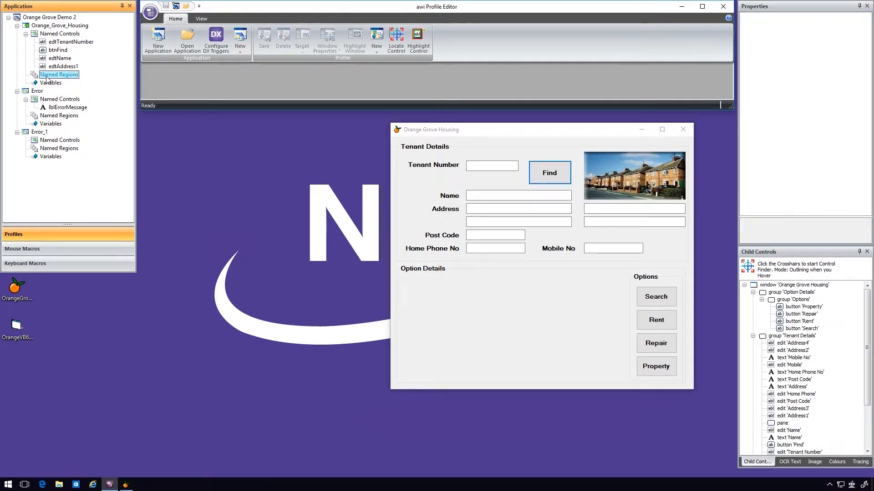
{"action": "right_click", "coordinate": [47, 78]}
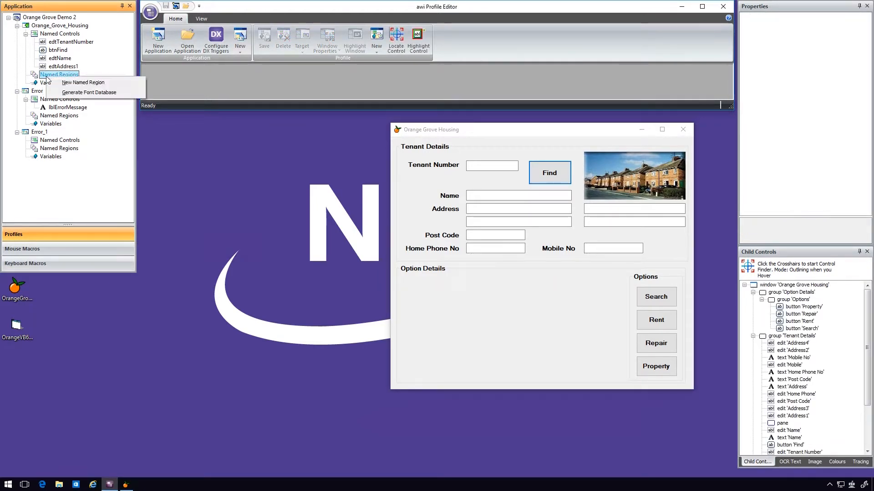
{"action": "left_click", "coordinate": [84, 83]}
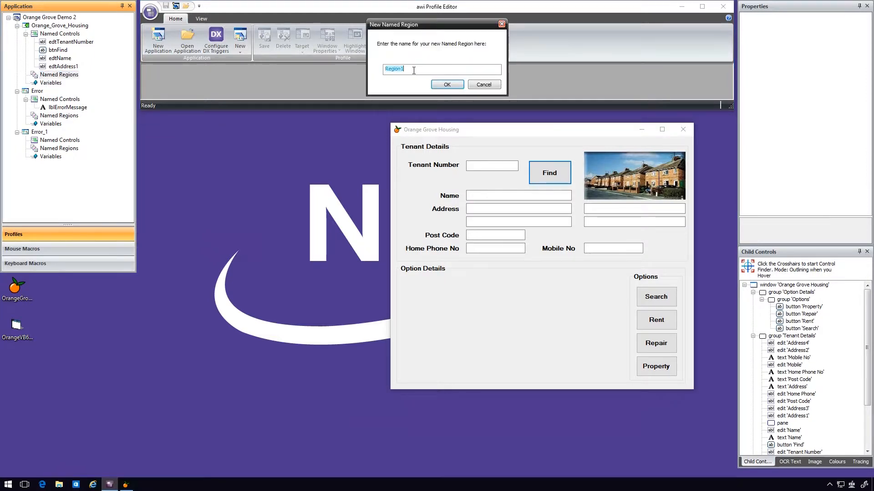
{"action": "type", "text": "Image"}
{"action": "left_click", "coordinate": [448, 83]}
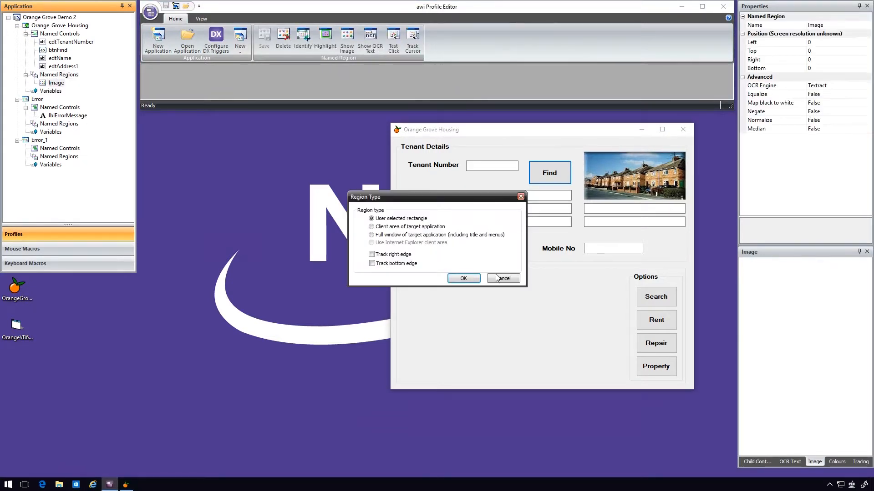
{"action": "left_click", "coordinate": [465, 278]}
{"action": "left_click_drag", "start_coordinate": [587, 159], "coordinate": [685, 200]}
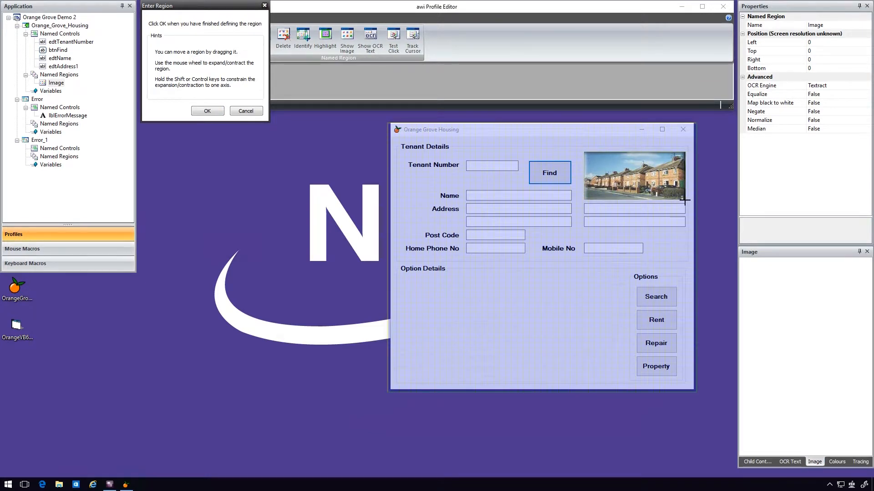
{"action": "left_click", "coordinate": [209, 112]}
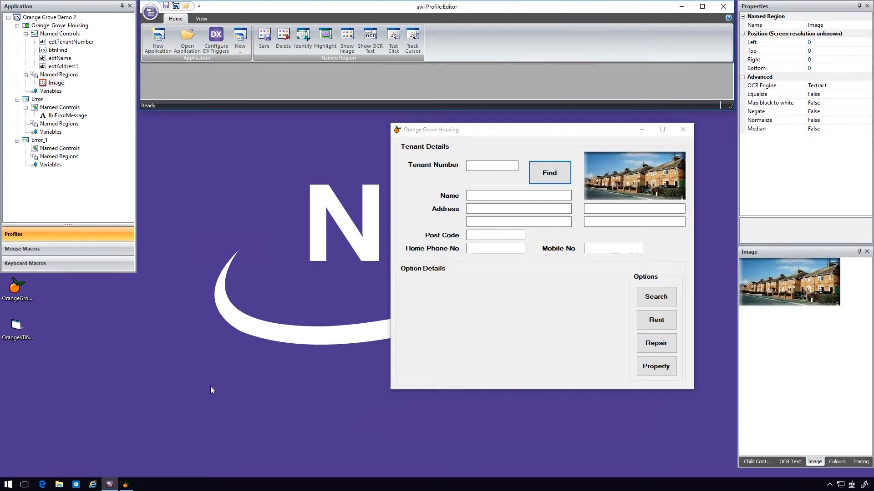
- Add a named region called OCRRegion1 to the Orange_Grove_Housing profile as a user selected rectangle around the Name label
{"action": "right_click", "coordinate": [57, 75]}
{"action": "left_click", "coordinate": [94, 81]}
{"action": "type", "text": "OCRRegion1"}
{"action": "left_click", "coordinate": [447, 86]}
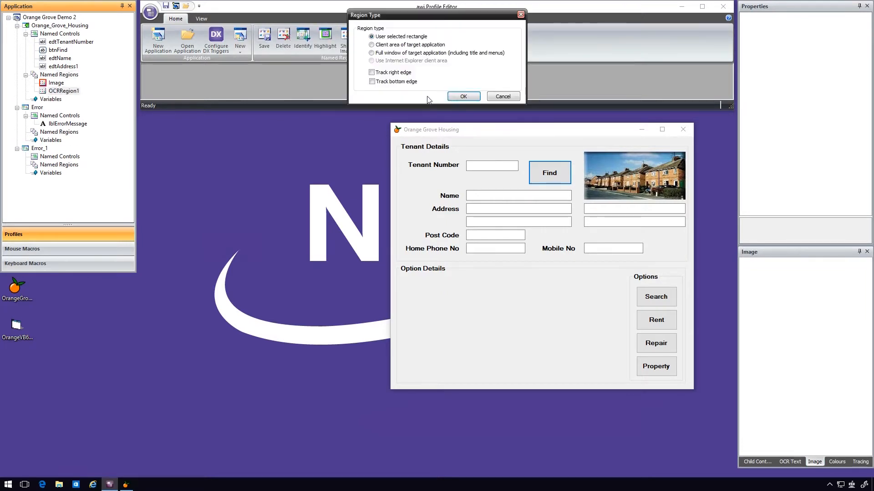
{"action": "left_click", "coordinate": [463, 97]}
{"action": "left_click_drag", "start_coordinate": [442, 199], "coordinate": [460, 199]}
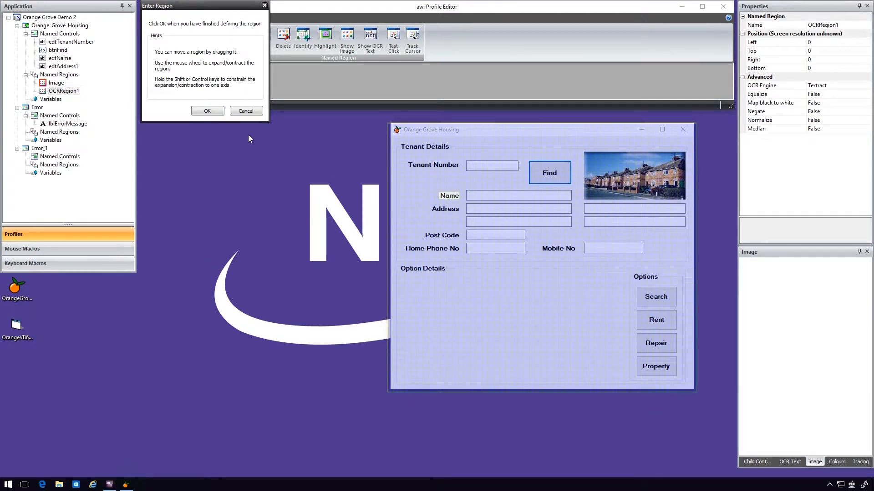
{"action": "left_click", "coordinate": [211, 111]}
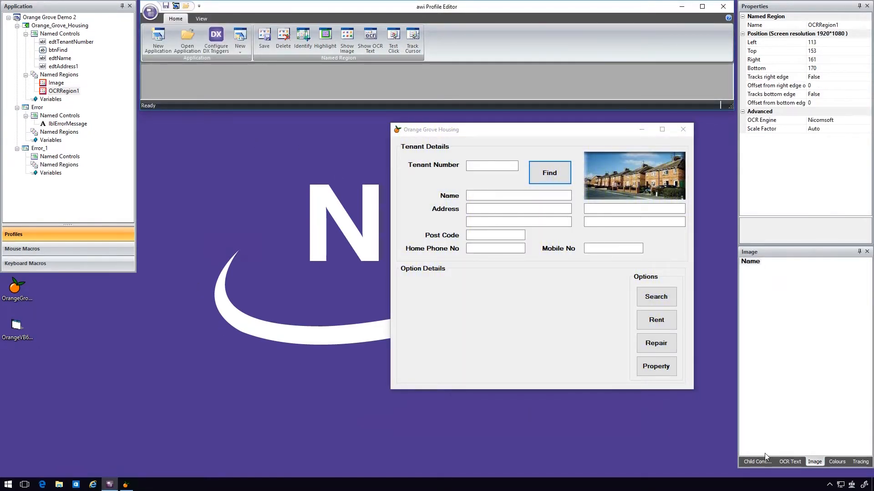
- Show the OCR text of OCRRegion1 and save the application
{"action": "left_click", "coordinate": [790, 461]}
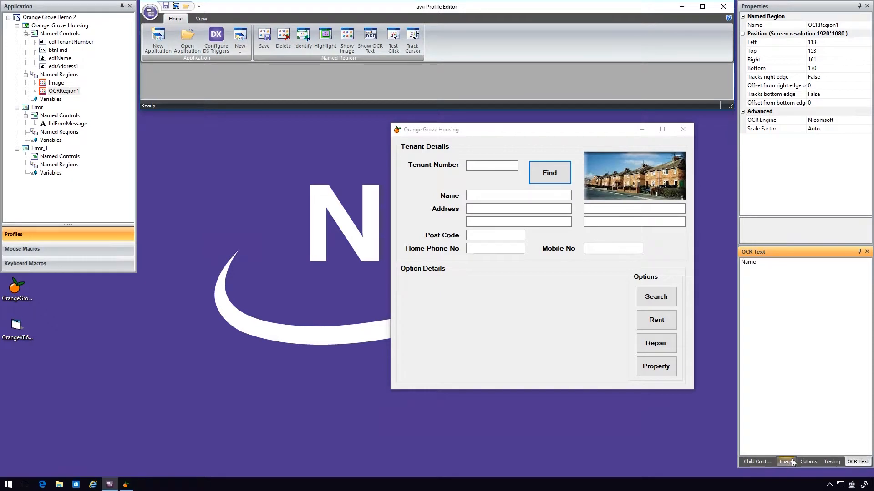
{"action": "key", "text": "ctrl+s"}
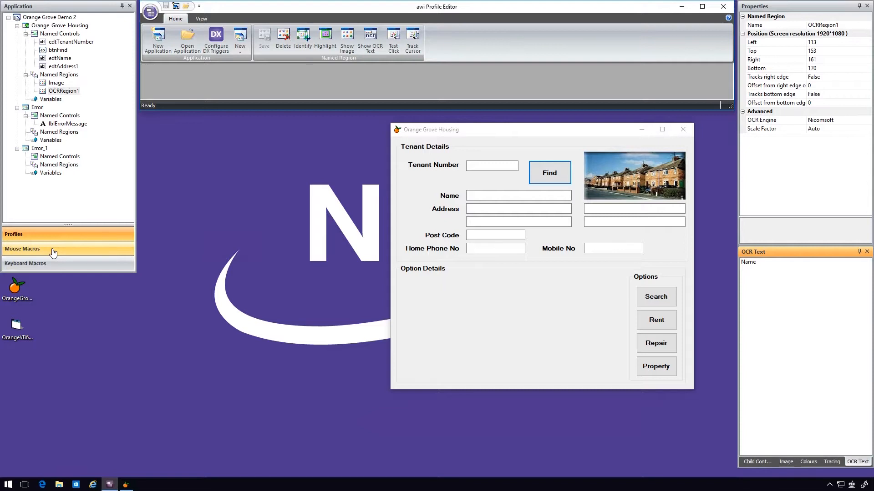
- Look through the mouse macros and the Stock keyboard macros, and return to the profiles
{"action": "left_click", "coordinate": [53, 252]}
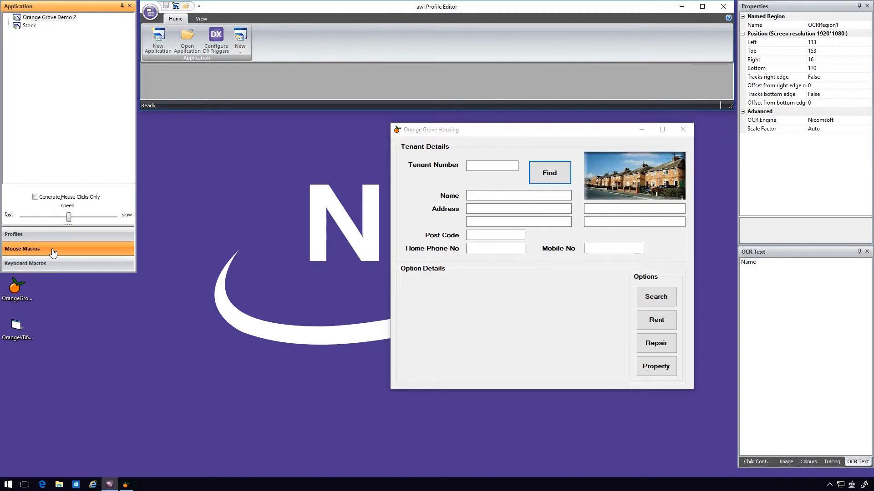
{"action": "left_click", "coordinate": [54, 264]}
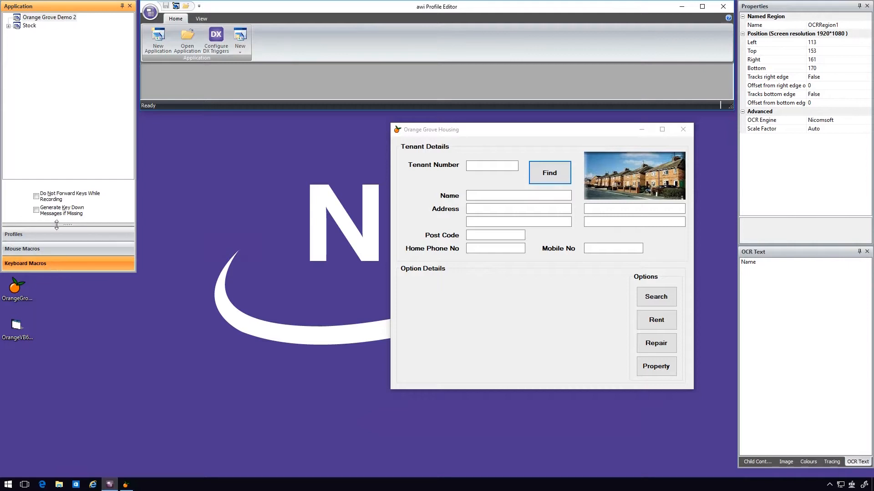
{"action": "left_click", "coordinate": [6, 27]}
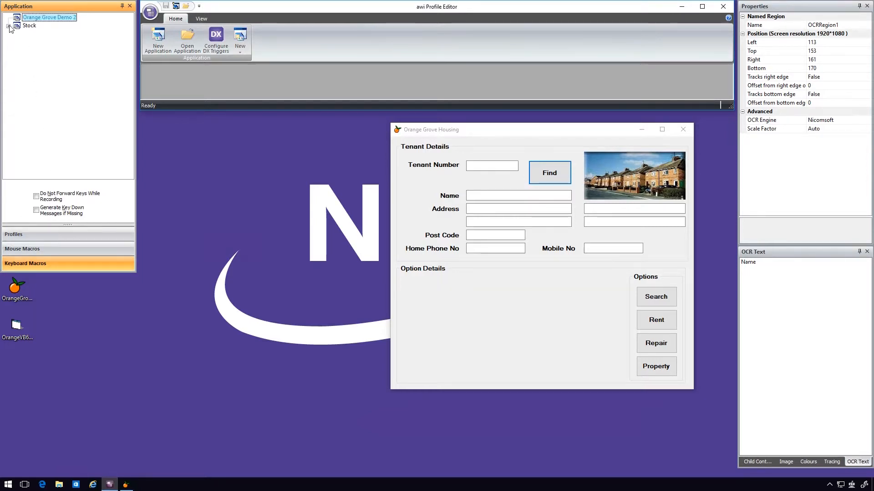
{"action": "left_click", "coordinate": [8, 26]}
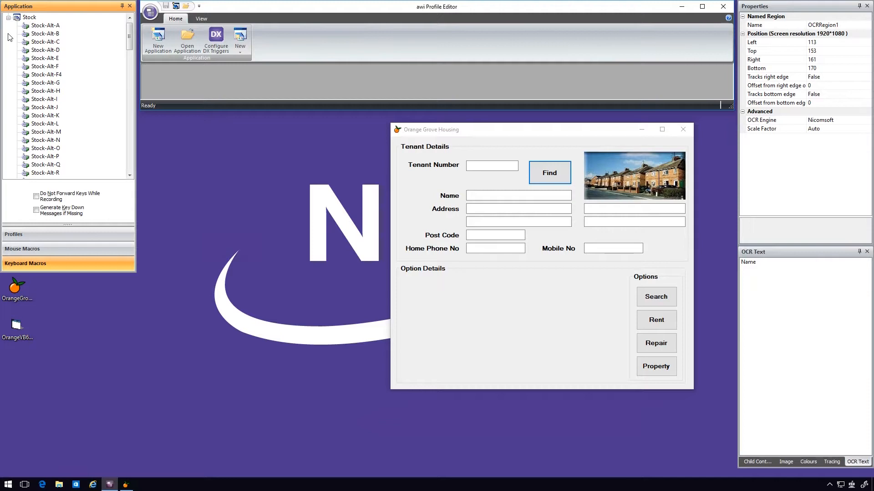
{"action": "left_click", "coordinate": [32, 235]}
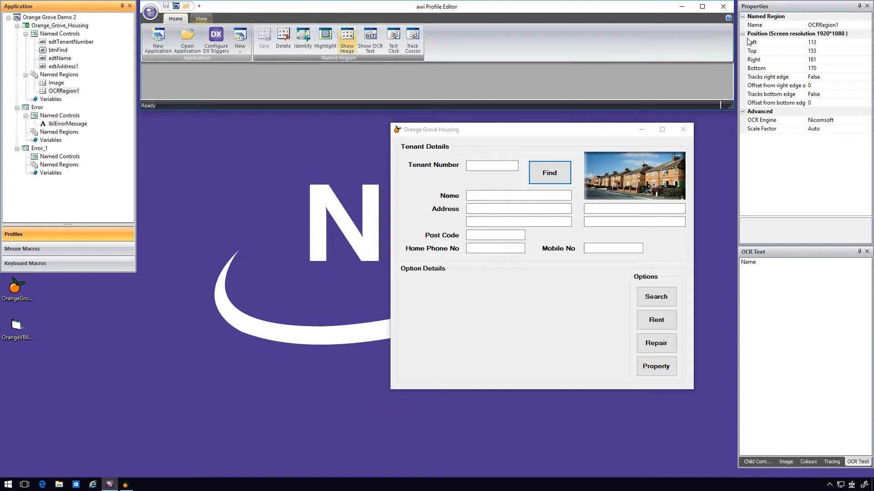